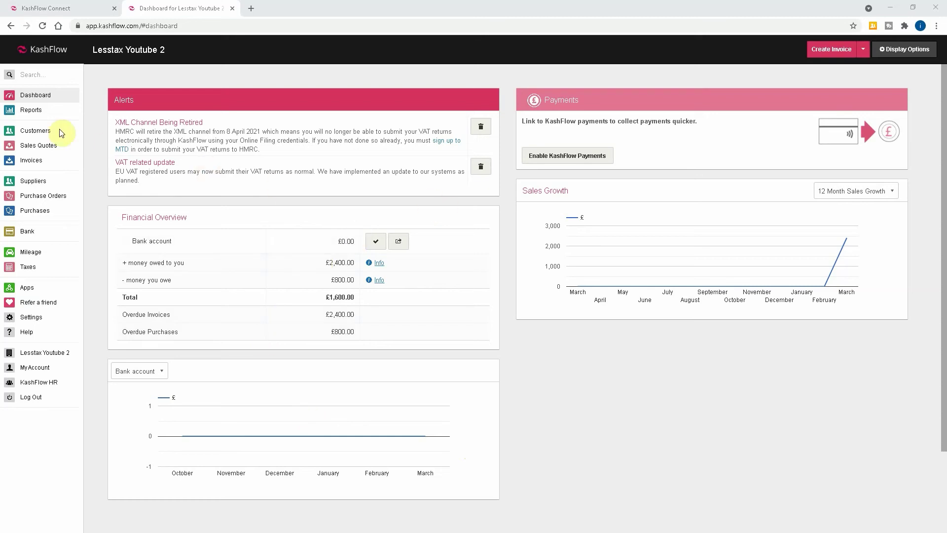
- Open the CIS Summary report from the business reports
{"action": "left_click", "coordinate": [32, 110]}
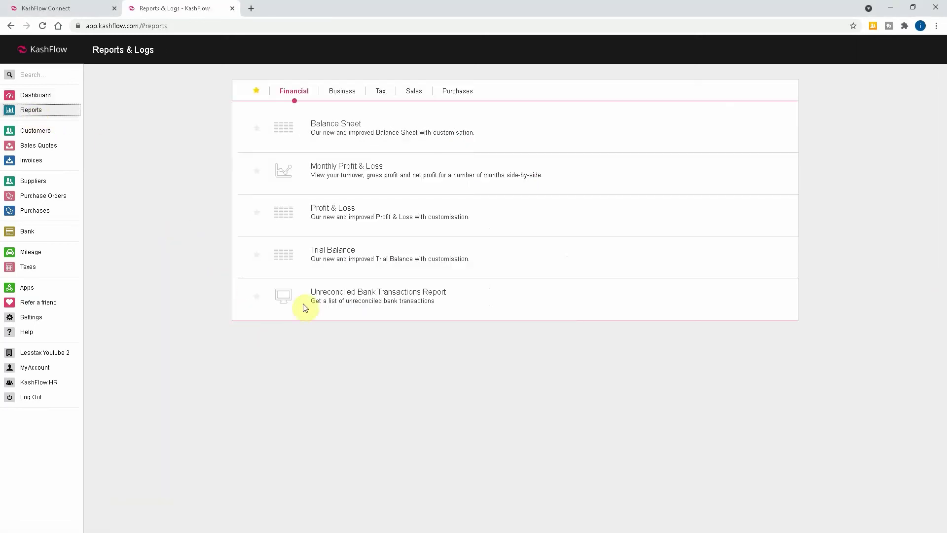
{"action": "left_click", "coordinate": [345, 91]}
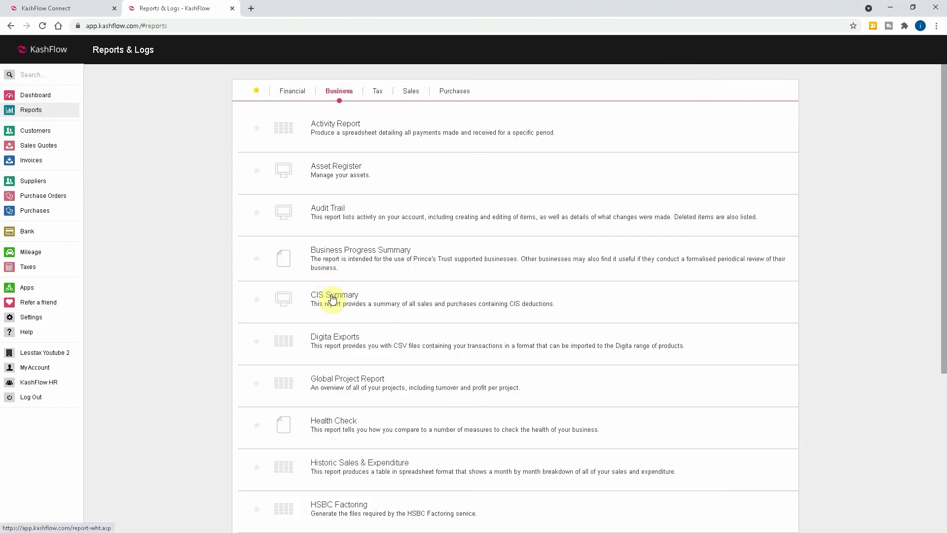
{"action": "left_click", "coordinate": [333, 297]}
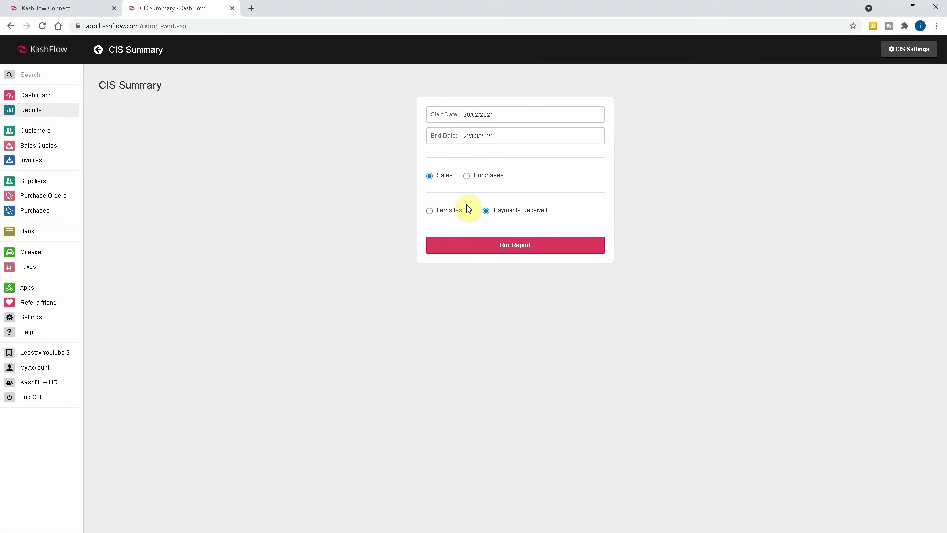
- Base the CIS Summary on Items Issued and set its start date to 06/02/2021
{"action": "left_click", "coordinate": [455, 211]}
{"action": "left_click", "coordinate": [507, 114]}
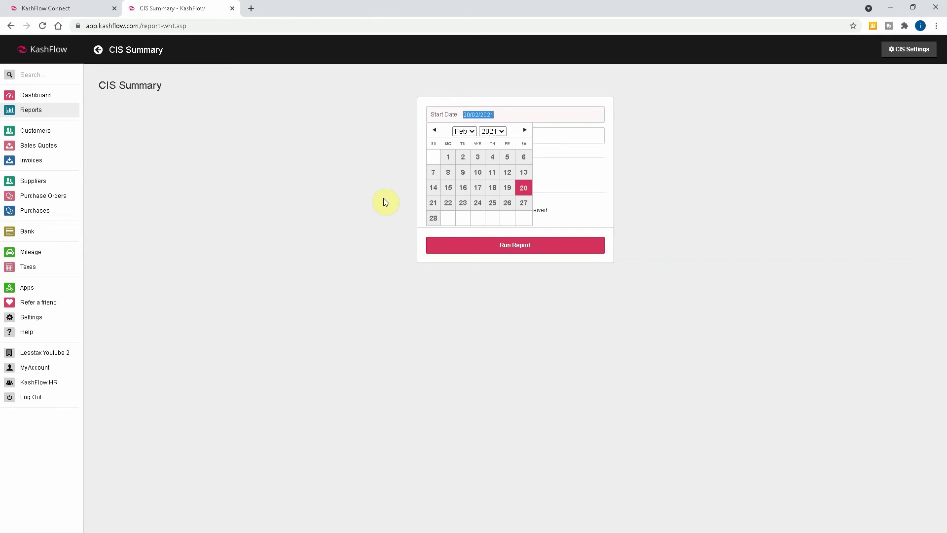
{"action": "type", "text": "06/02/202"}
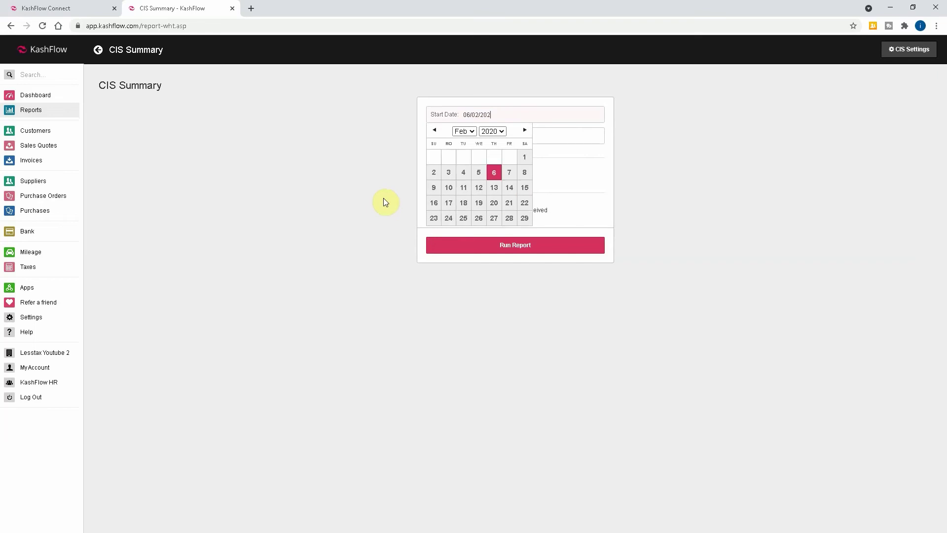
{"action": "type", "text": "1"}
{"action": "key", "text": "Tab"}
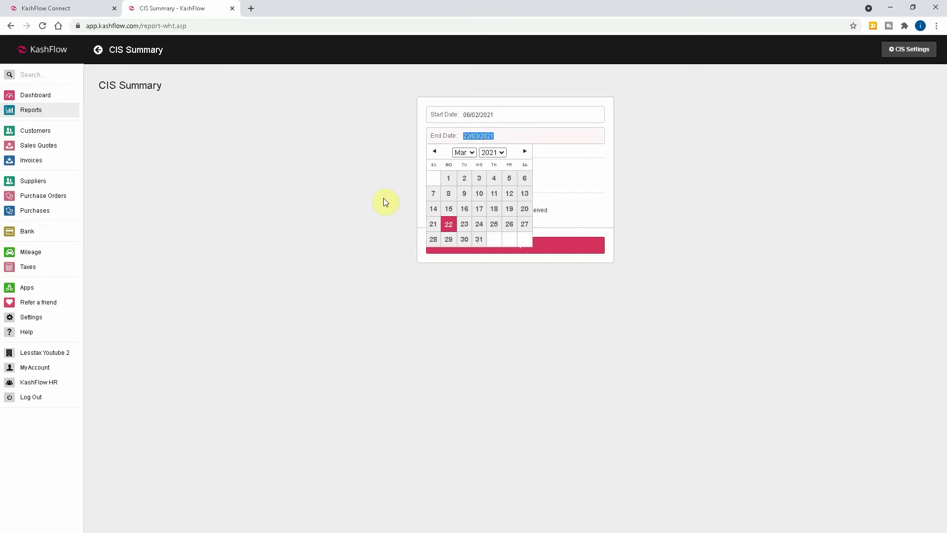
- Set the end date to 05/03/2021 and run the CIS Summary for sales
{"action": "type", "text": "05/03/20202"}
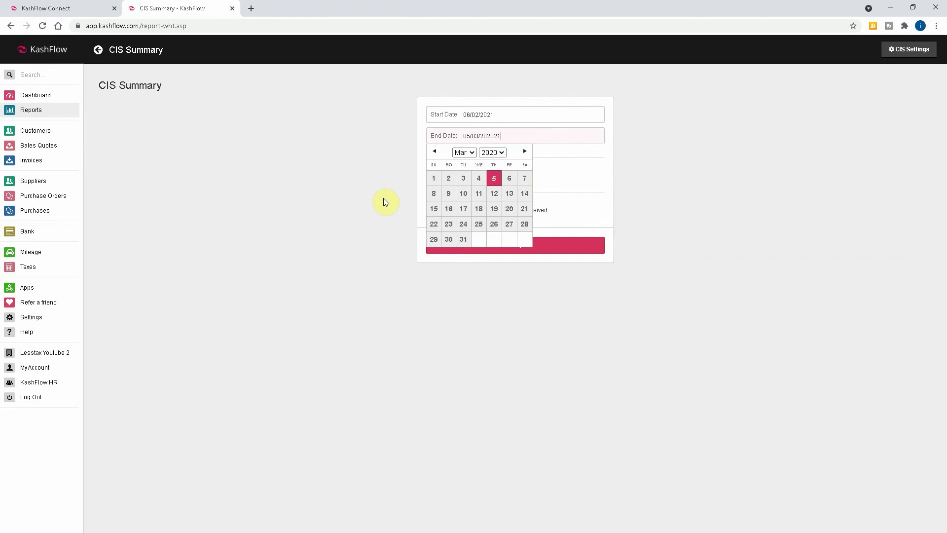
{"action": "key", "text": "Tab"}
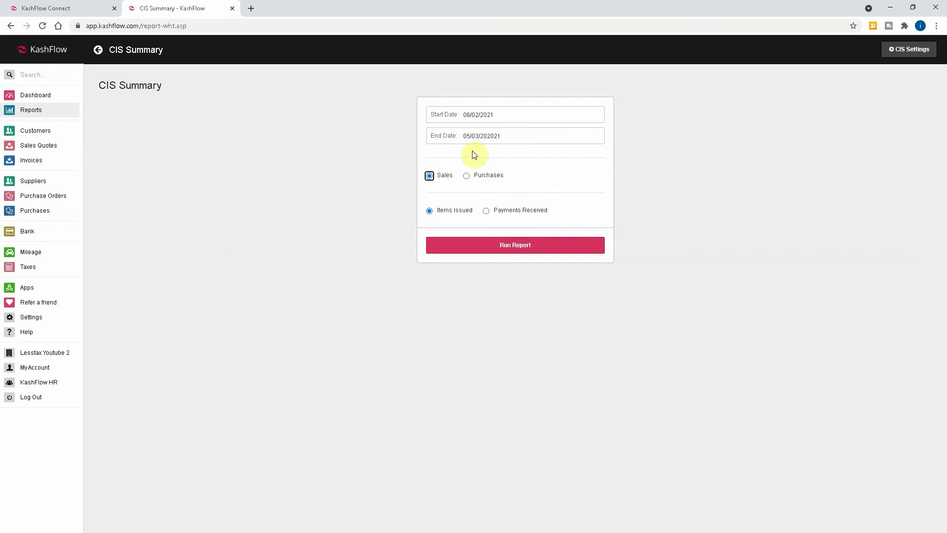
{"action": "left_click", "coordinate": [494, 136]}
{"action": "type", "text": "21"}
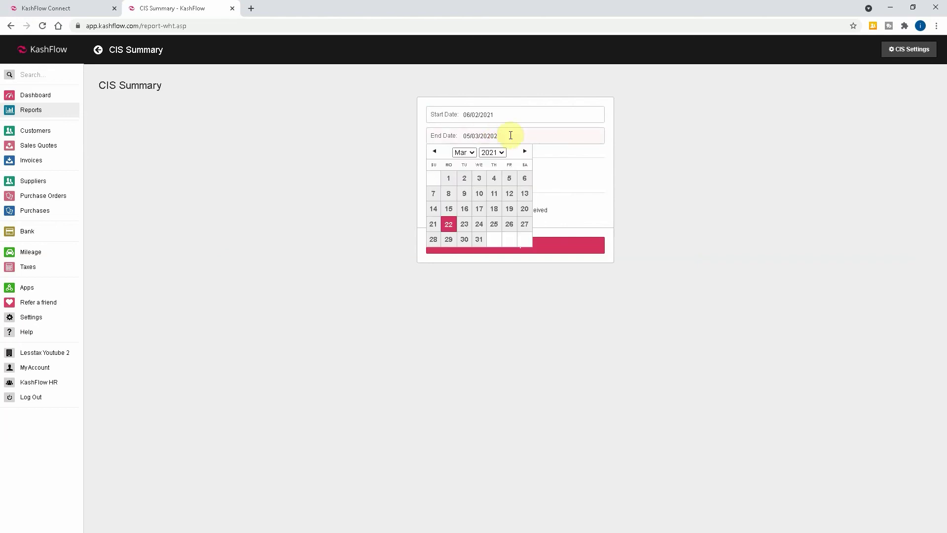
{"action": "key", "text": "BackSpace"}
{"action": "key", "text": "BackSpace"}
{"action": "type", "text": "1"}
{"action": "key", "text": "Tab"}
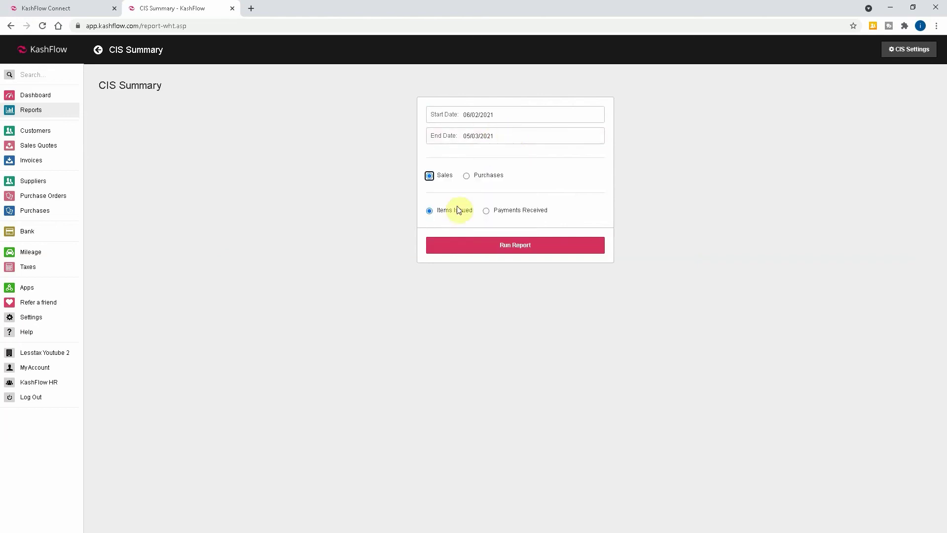
{"action": "left_click", "coordinate": [476, 245]}
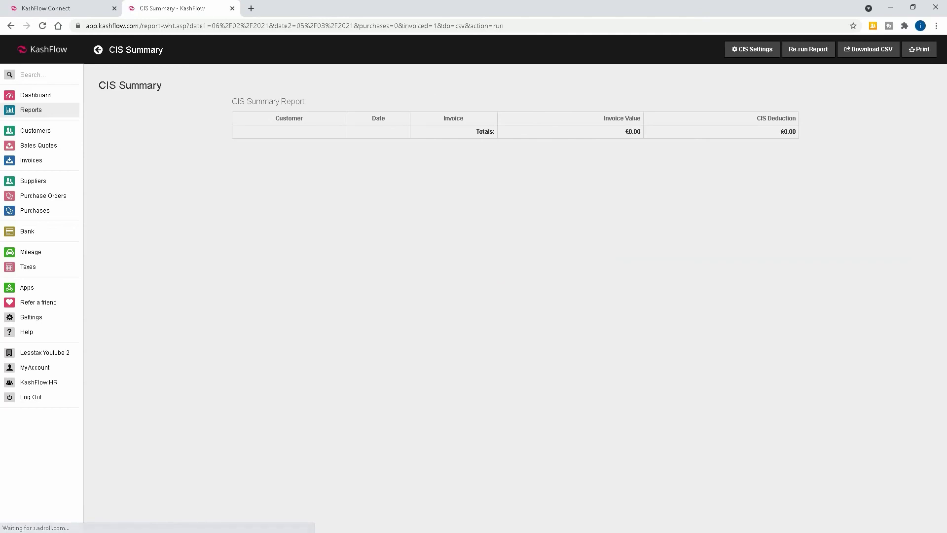
- Rerun the sales CIS Summary on Items Issued for the period 06/03/2021 to 05/04/2021
{"action": "left_click", "coordinate": [98, 49]}
{"action": "left_click", "coordinate": [498, 116]}
{"action": "type", "text": "06"}
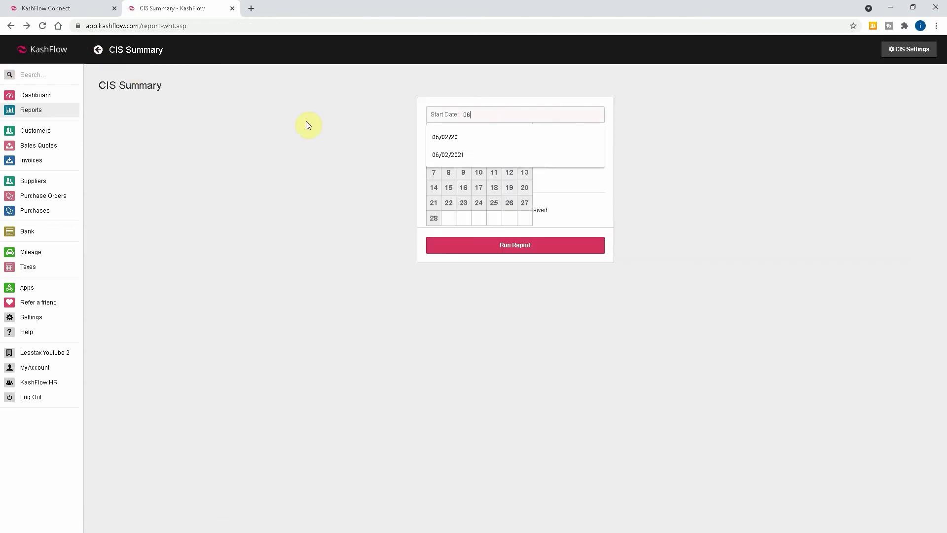
{"action": "type", "text": "/03/2021"}
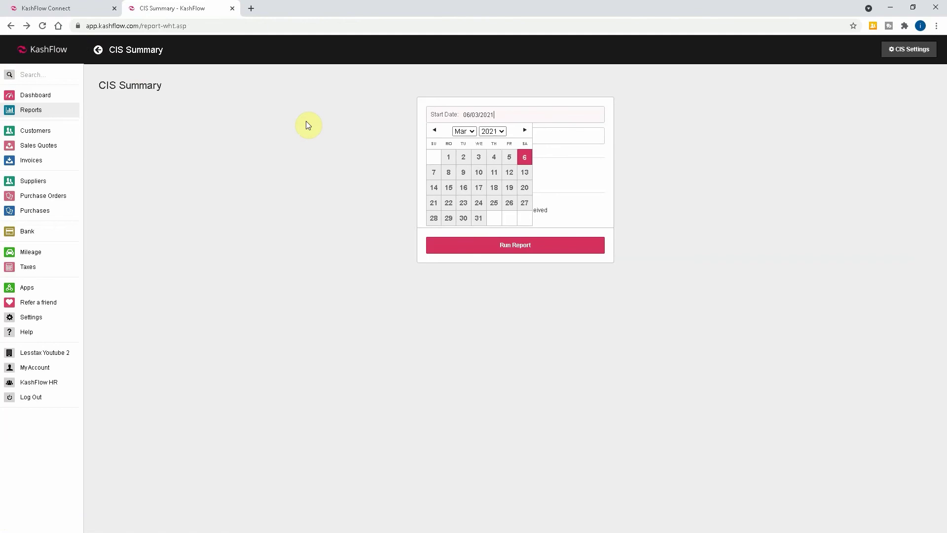
{"action": "key", "text": "Tab"}
{"action": "type", "text": "05/04/2021"}
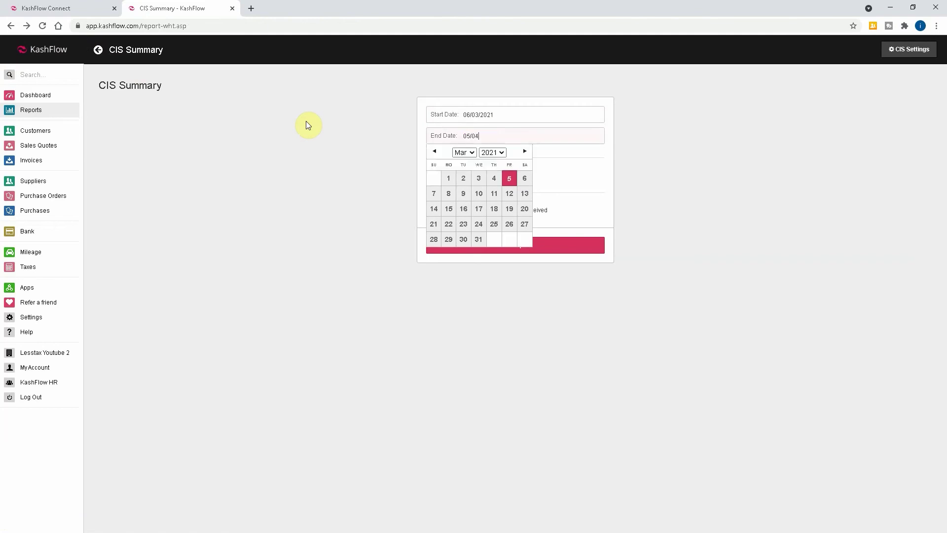
{"action": "key", "text": "Tab"}
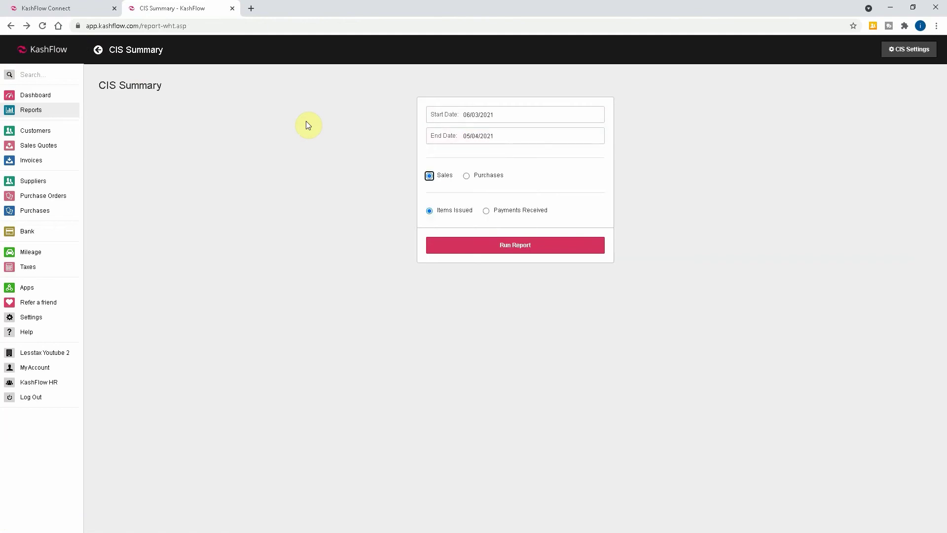
{"action": "left_click", "coordinate": [513, 245]}
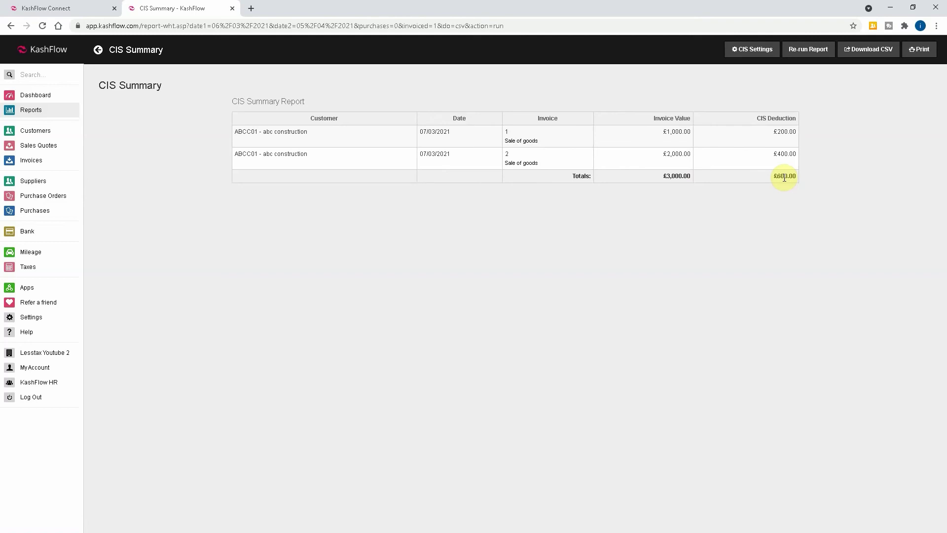
- Return to the report criteria and run the CIS Summary for Purchases on the Items Issued basis
{"action": "left_click", "coordinate": [99, 49]}
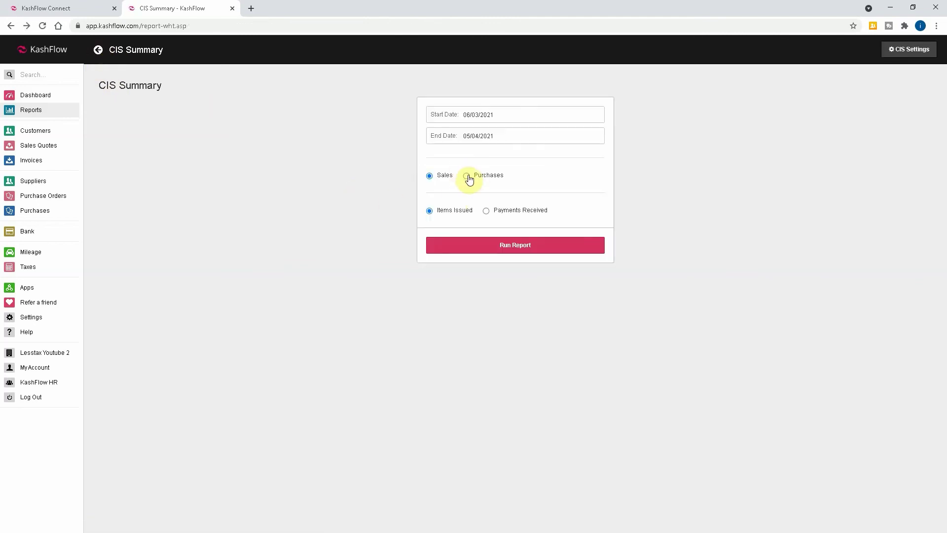
{"action": "left_click", "coordinate": [467, 177]}
{"action": "left_click", "coordinate": [501, 244]}
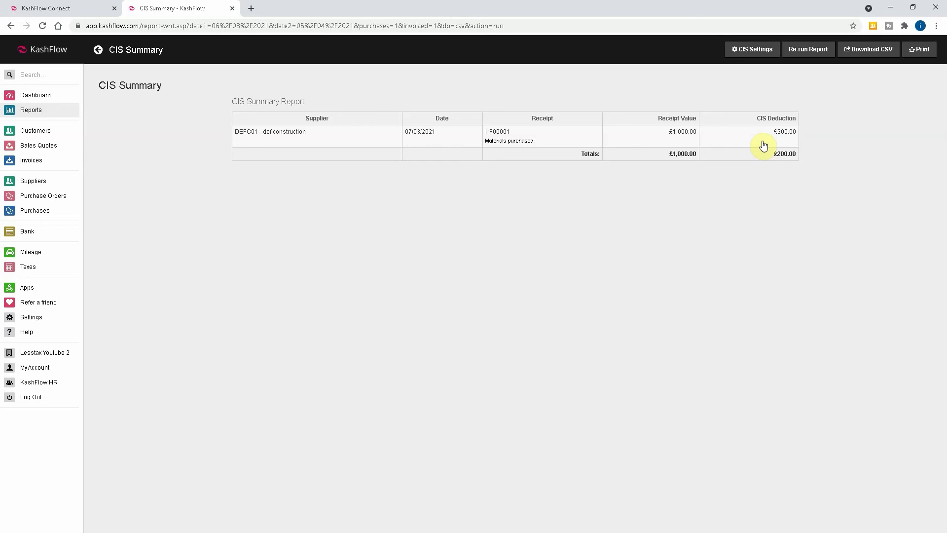
- Return to the report criteria and run the purchases CIS Summary on the Payments Received basis
{"action": "left_click", "coordinate": [99, 50]}
{"action": "left_click", "coordinate": [485, 210]}
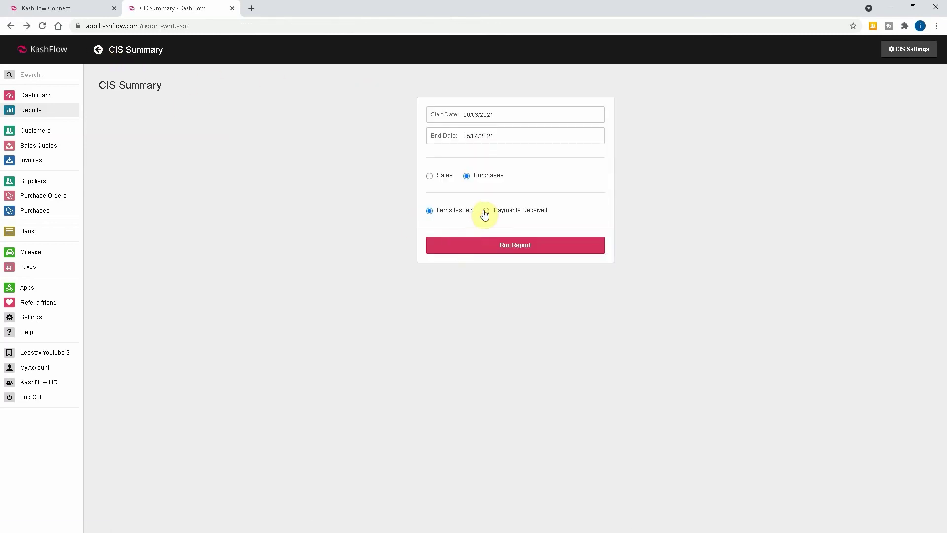
{"action": "left_click", "coordinate": [500, 245]}
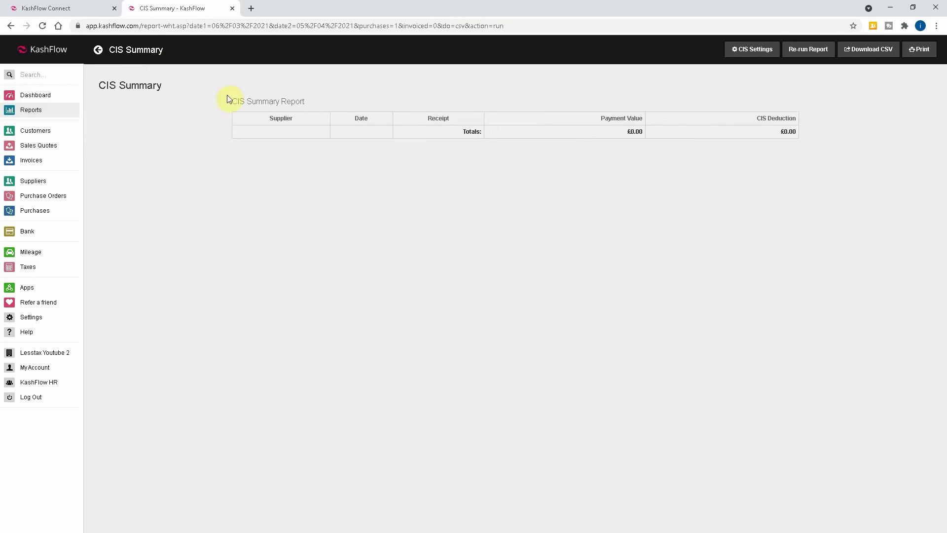
- Return to the report criteria and run the CIS Summary for Sales on the Payments Received basis
{"action": "left_click", "coordinate": [101, 55]}
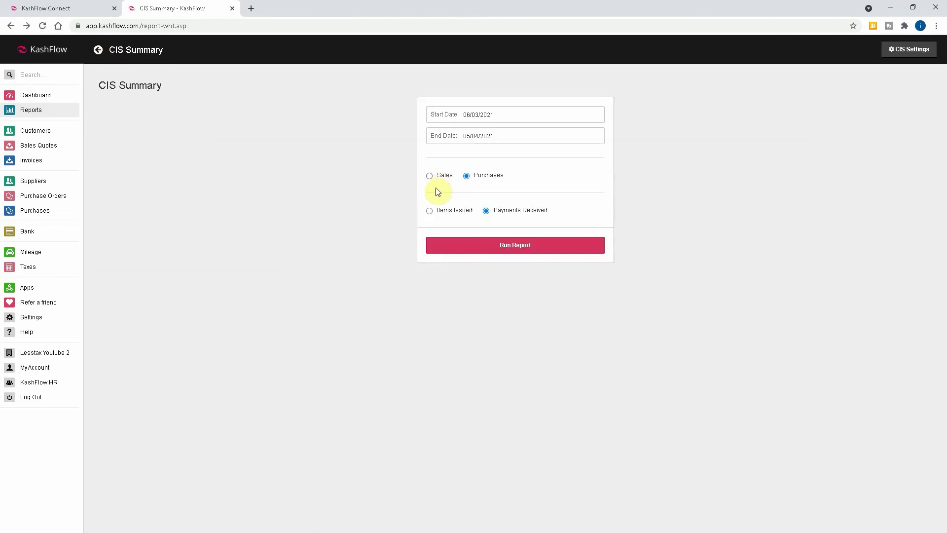
{"action": "left_click", "coordinate": [430, 176]}
{"action": "left_click", "coordinate": [491, 251]}
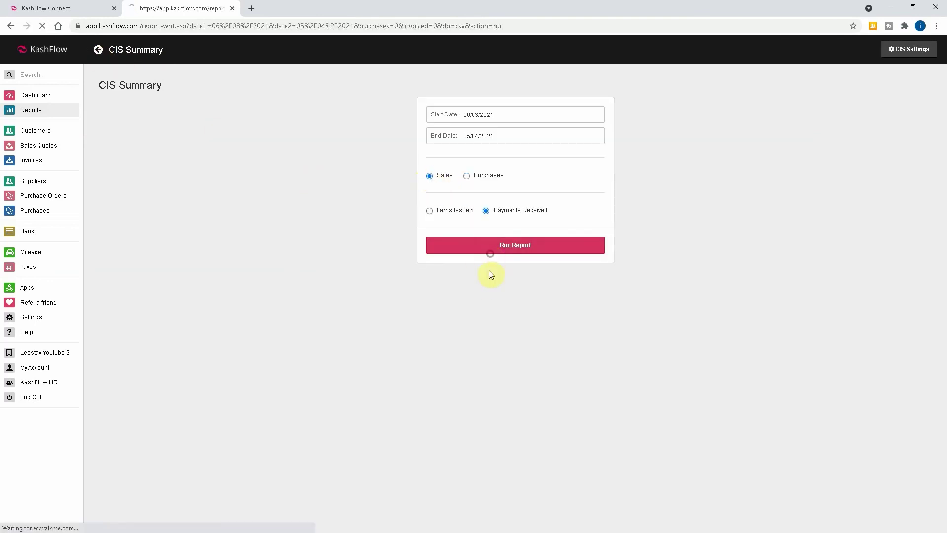
- Return to the report criteria and switch the sales CIS Summary to Items Issued
{"action": "left_click", "coordinate": [98, 55]}
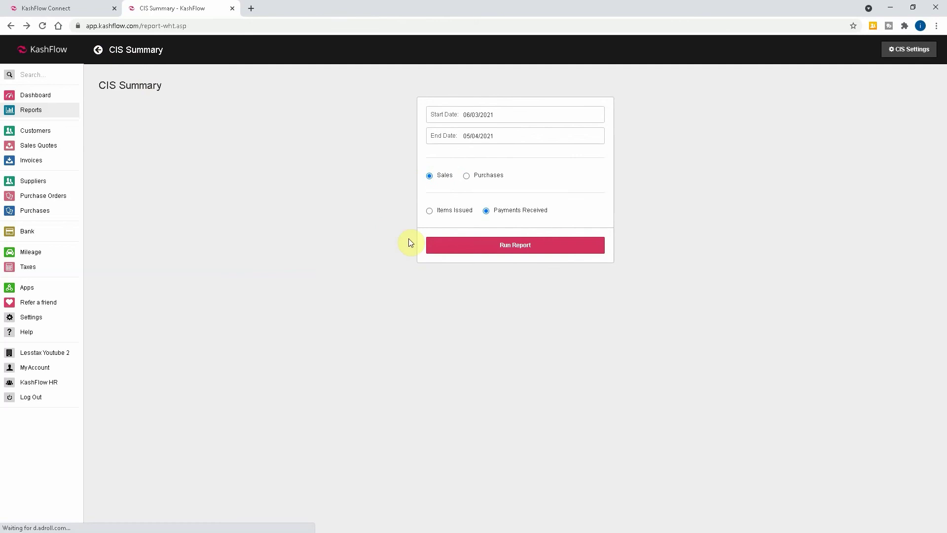
{"action": "left_click", "coordinate": [431, 211]}
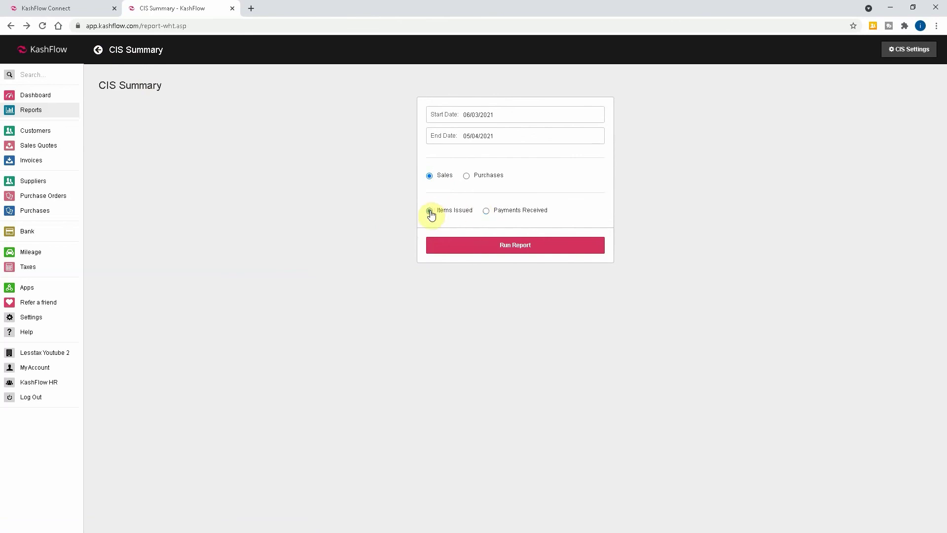